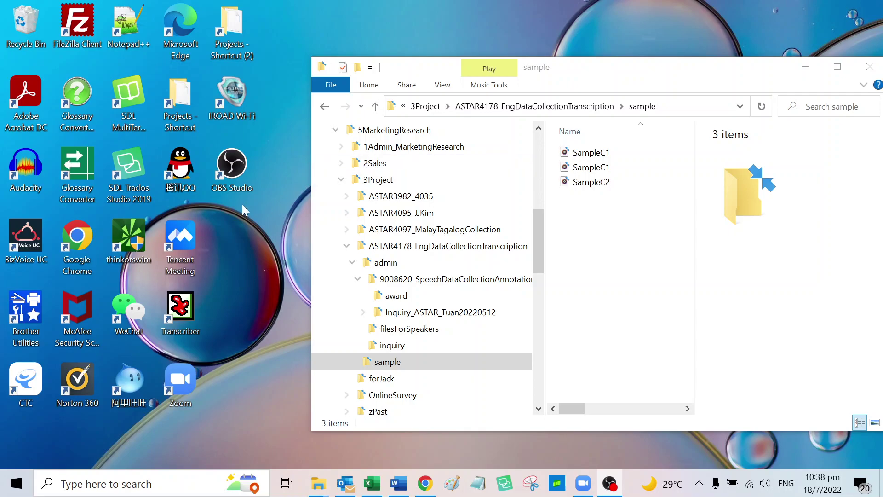
Launch Transcriber 1.5.1 from its desktop shortcut.
double_click(178, 306)
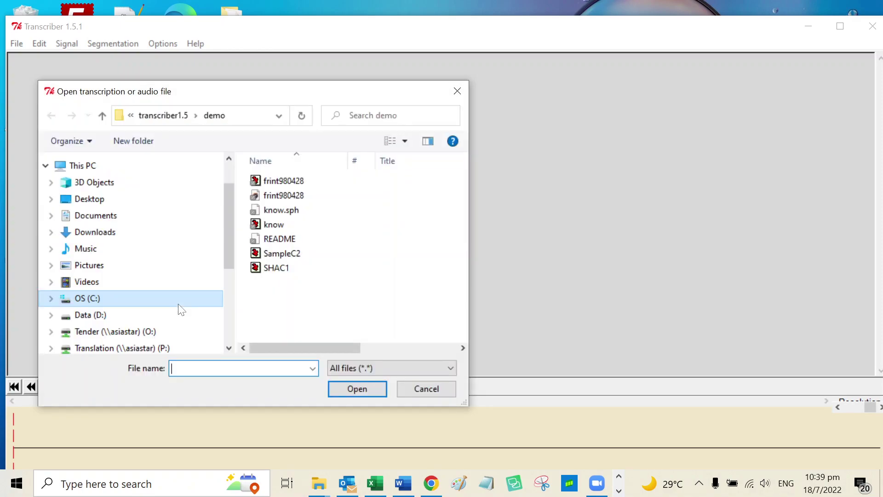
Open SampleC2.wav from the Desktop folder.
click(94, 200)
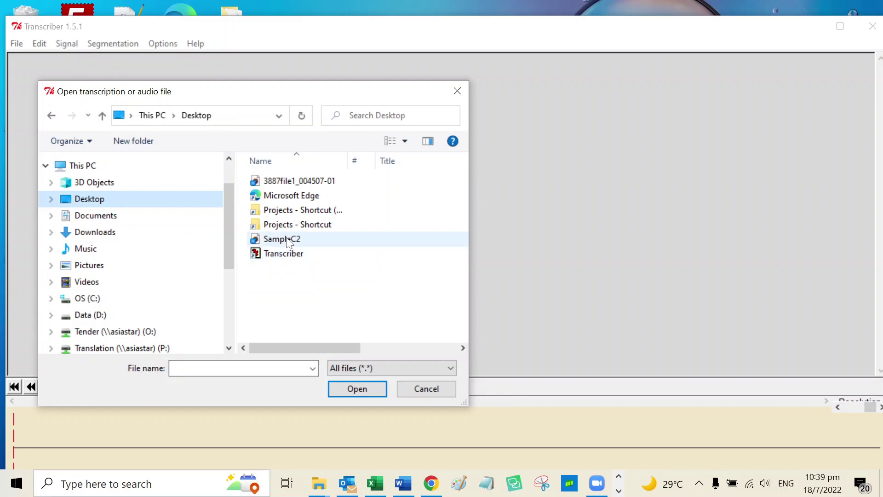
double_click(286, 239)
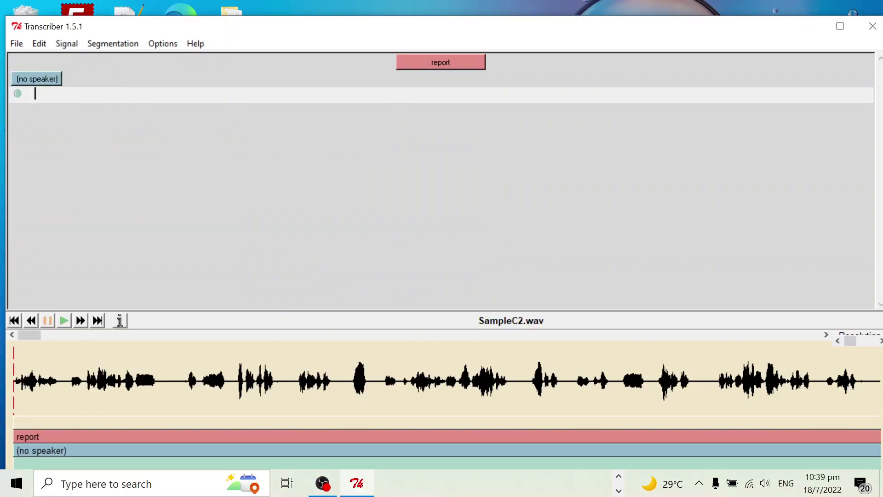
Add the topic jhC1 to the report section's attributes.
click(442, 67)
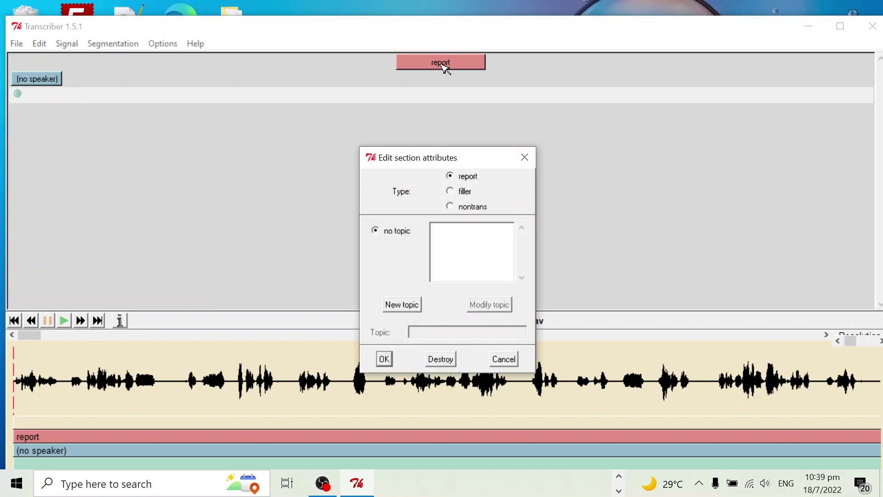
click(397, 305)
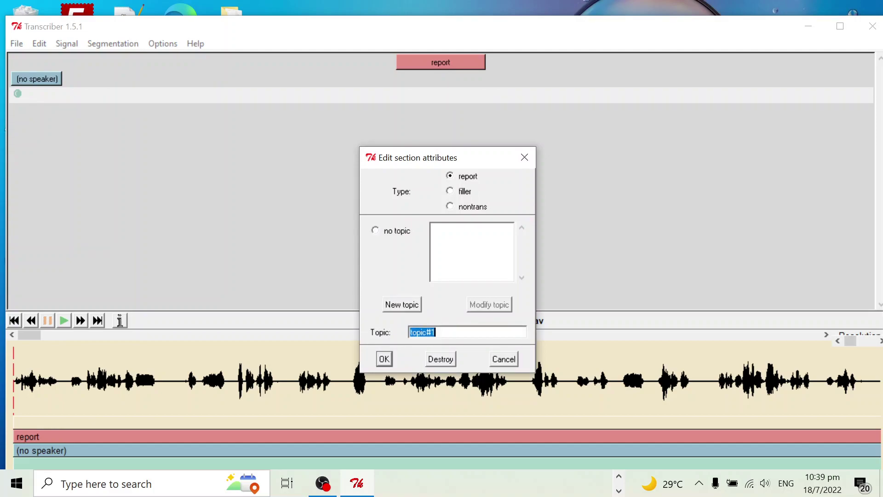
text(jhC1)
key(Return)
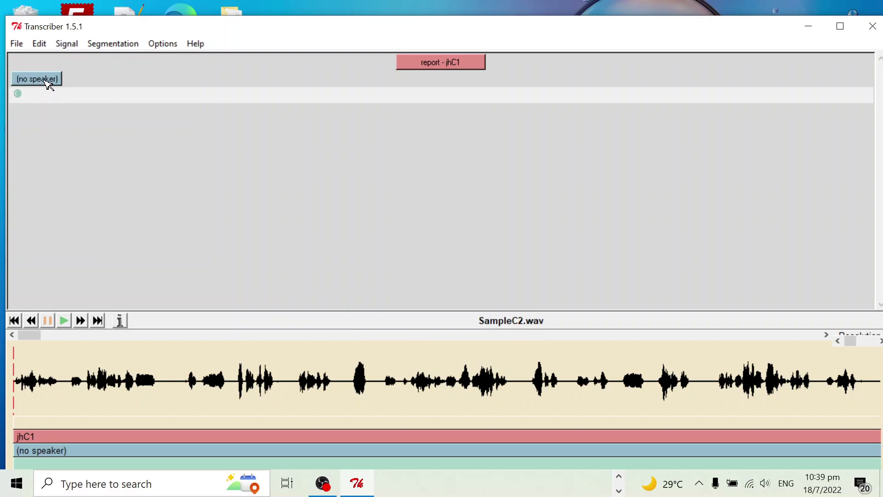
Create speaker SPK1 and make it the first turn's speaker.
click(37, 79)
click(291, 197)
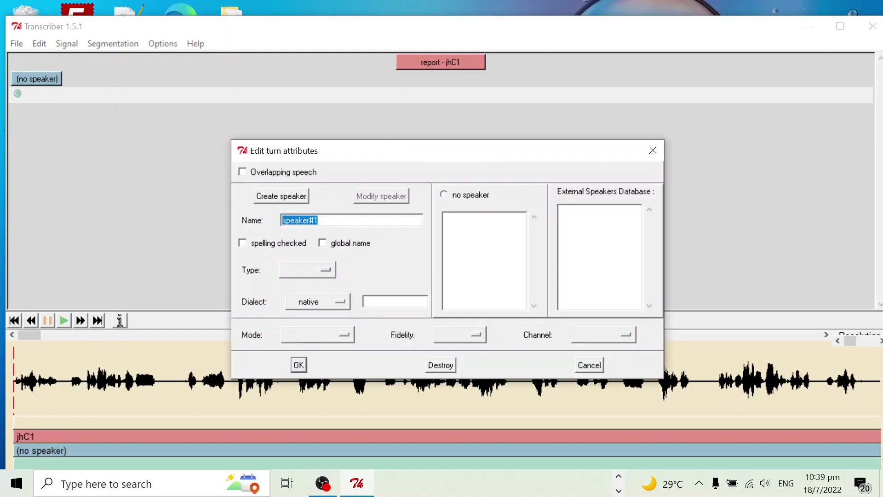
text(SPK1)
click(299, 365)
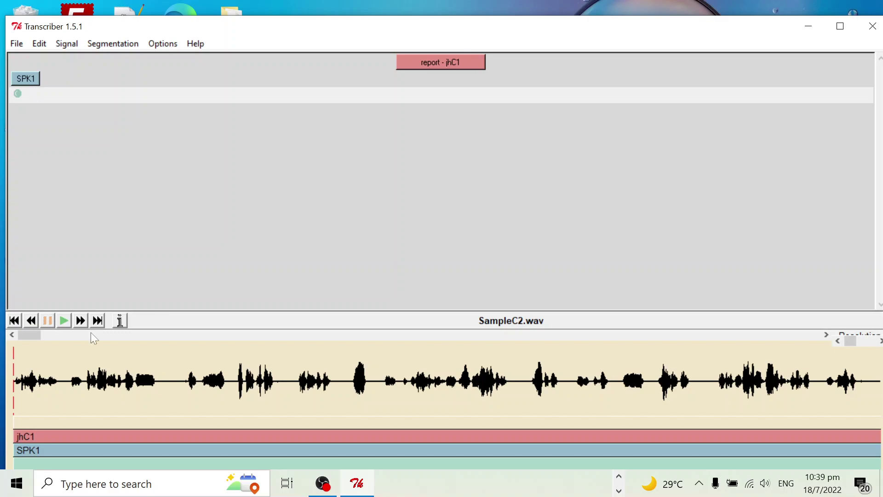
Listen to the opening and type SPK1's line 'Which year do you graduate?'.
click(67, 318)
click(48, 318)
text(wHICH)
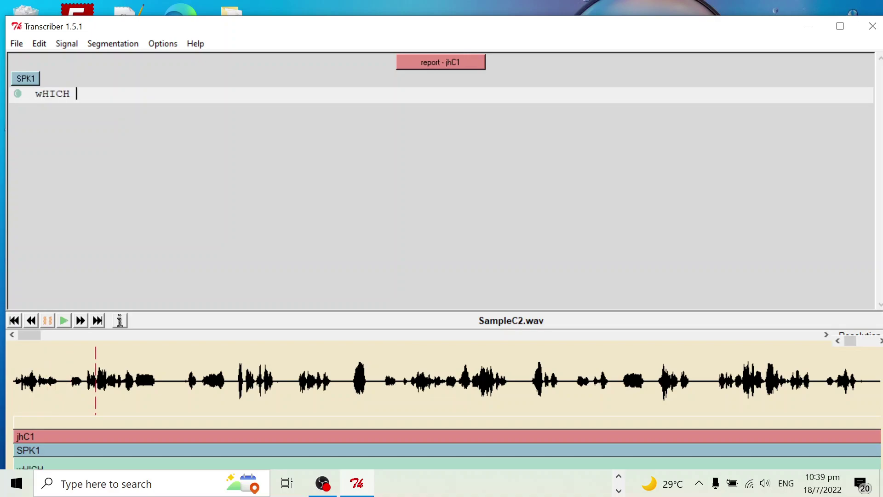
key(BackSpace)
key(BackSpace)
key(BackSpace)
key(BackSpace)
key(BackSpace)
text(HIC)
key(BackSpace)
key(BackSpace)
key(BackSpace)
text(hic)
text(y)
key(BackSpace)
key(BackSpace)
text(h year do you )
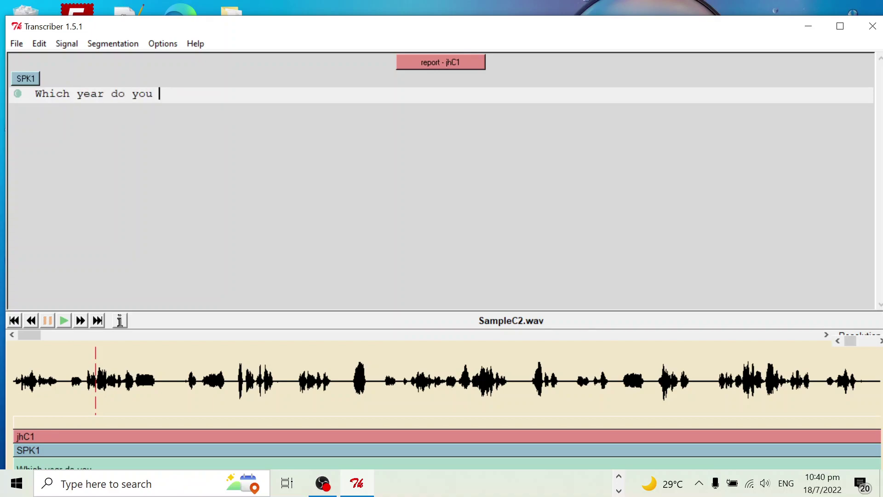
text(graduate?)
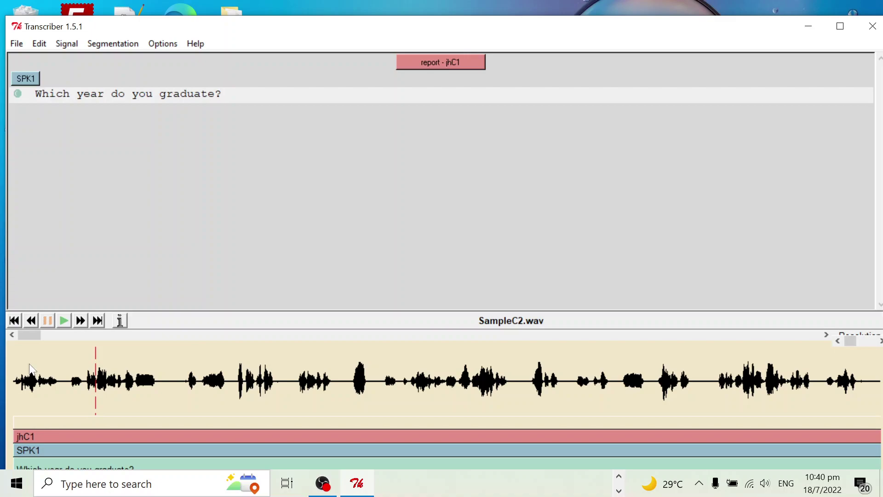
Replay the question to verify it, then insert a breakpoint where it ends.
key(Left)
key(Left)
key(Left)
key(Left)
key(Left)
key(Left)
key(Left)
key(Left)
key(Left)
key(Left)
key(Left)
key(Left)
key(Left)
key(Left)
key(Left)
key(Left)
key(Left)
key(Left)
key(Left)
key(Left)
key(Left)
key(Left)
key(Left)
click(62, 319)
click(48, 321)
key(End)
click(99, 390)
key(Return)
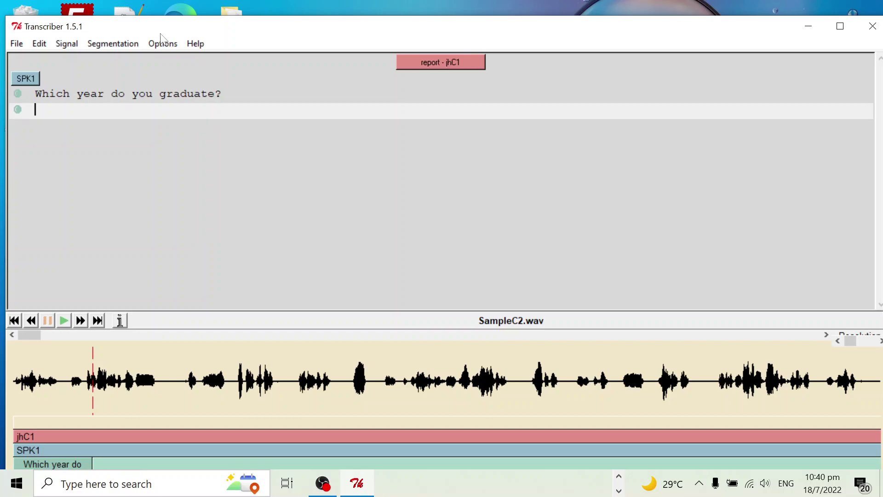
Create a new turn via Segmentation and assign it a new speaker SPK2.
click(114, 45)
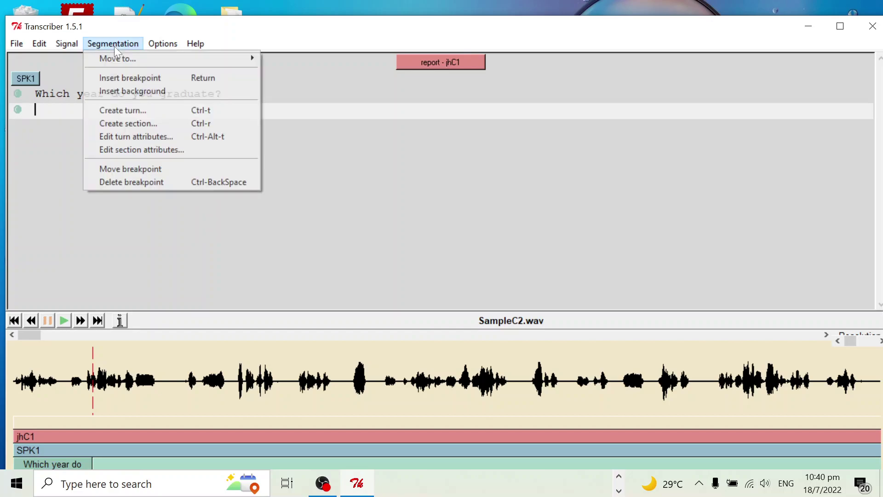
click(123, 112)
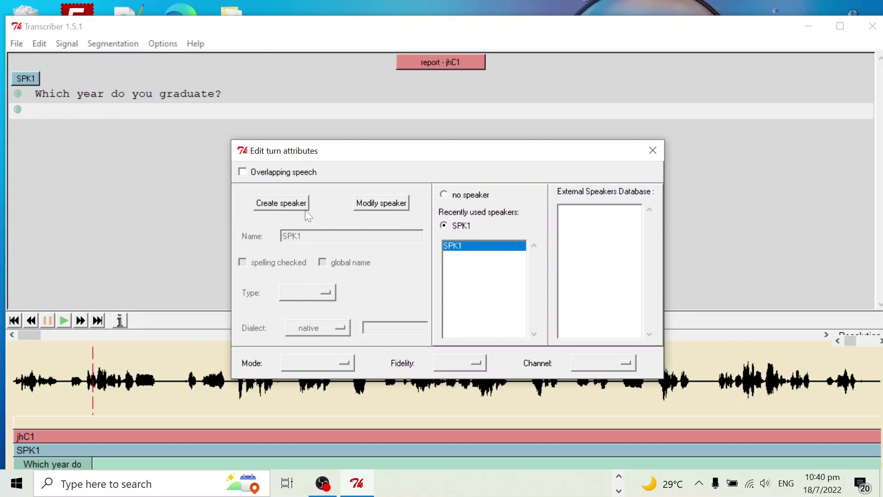
click(290, 206)
text(S)
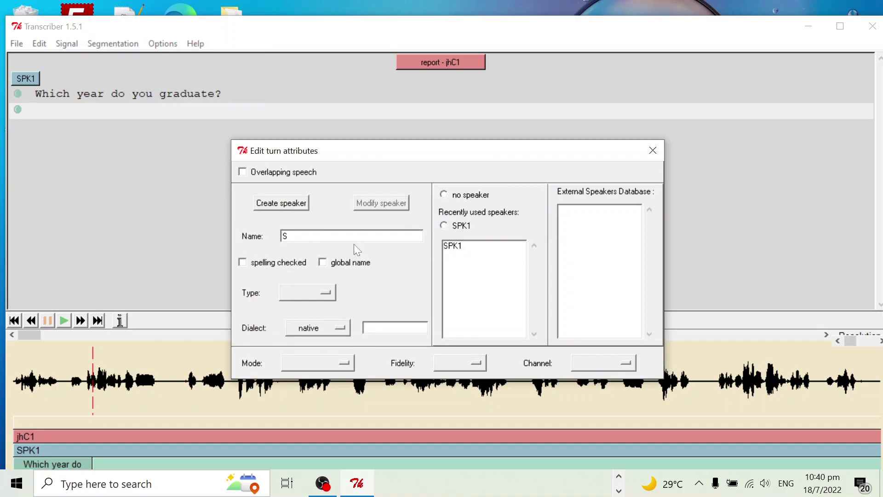
text(PK2)
key(Return)
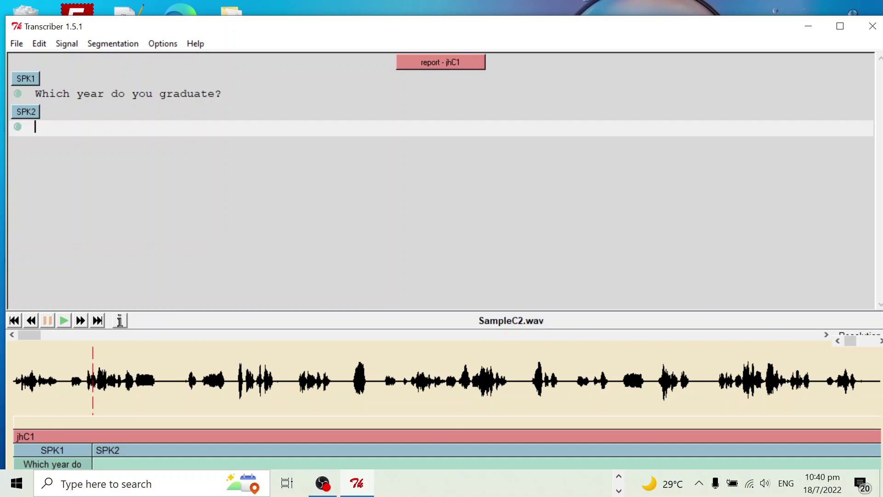
Type SPK2's reply 'Oh my God.' in the empty segment.
text(o)
key(BackSpace)
text(Oh my go)
key(BackSpace)
key(BackSpace)
text(God.)
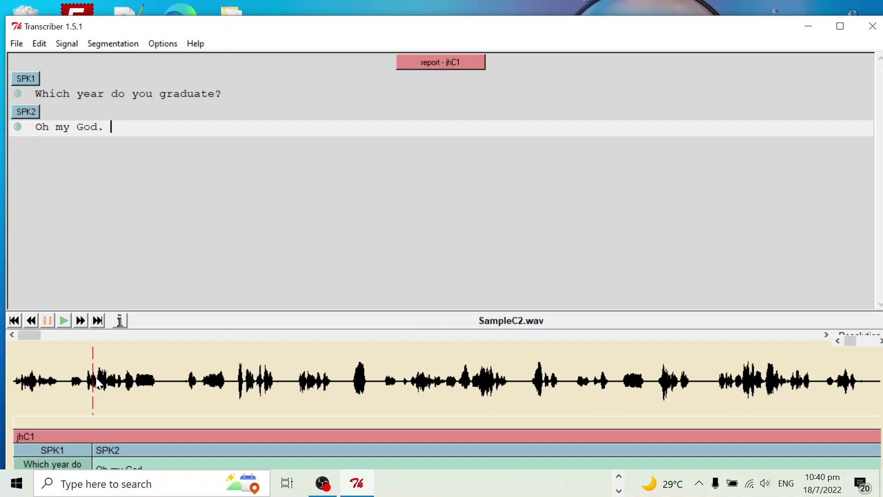
Play on to the next pause and insert a breakpoint for a new segment.
click(64, 321)
click(49, 320)
text(I)
key(BackSpace)
key(Return)
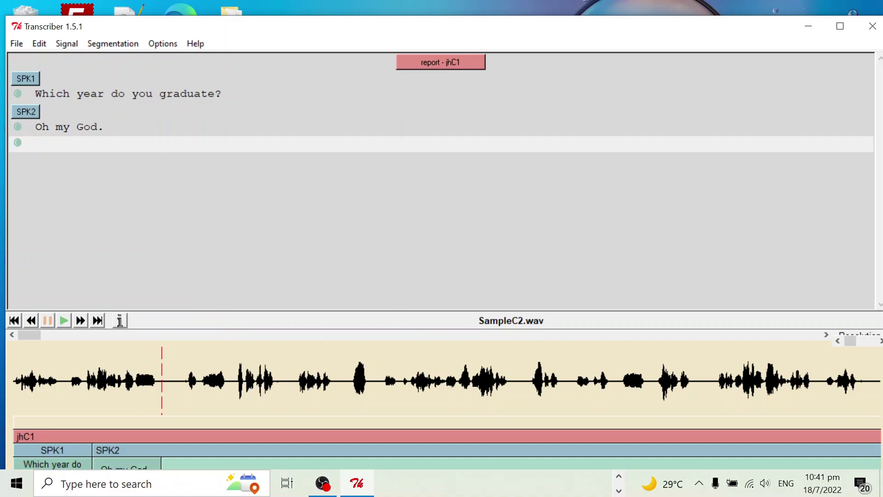
Transcribe 'I don't remember. Eh, twenty thirteen, I think.' and insert a breakpoint after it.
text(I don't remember)
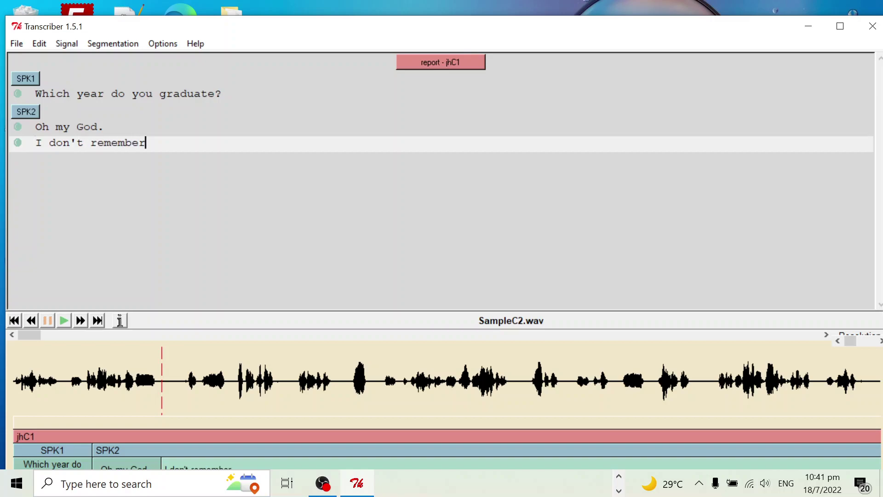
text(. Eh,)
click(59, 319)
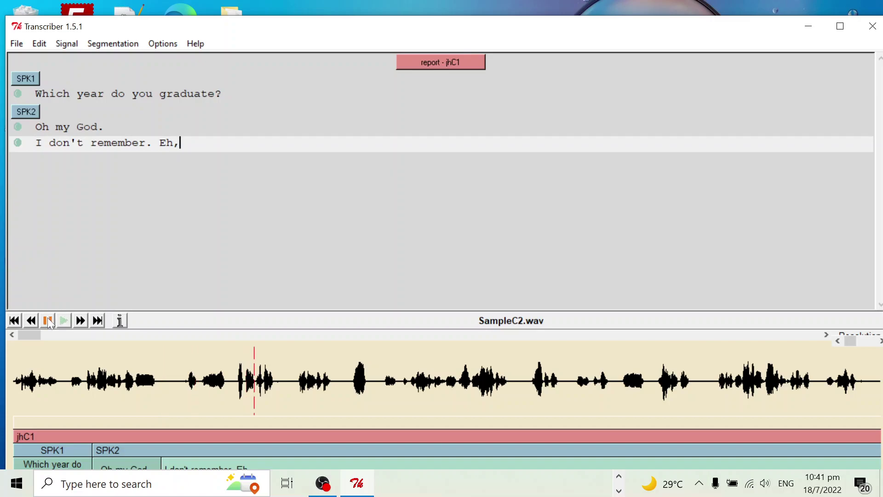
click(48, 320)
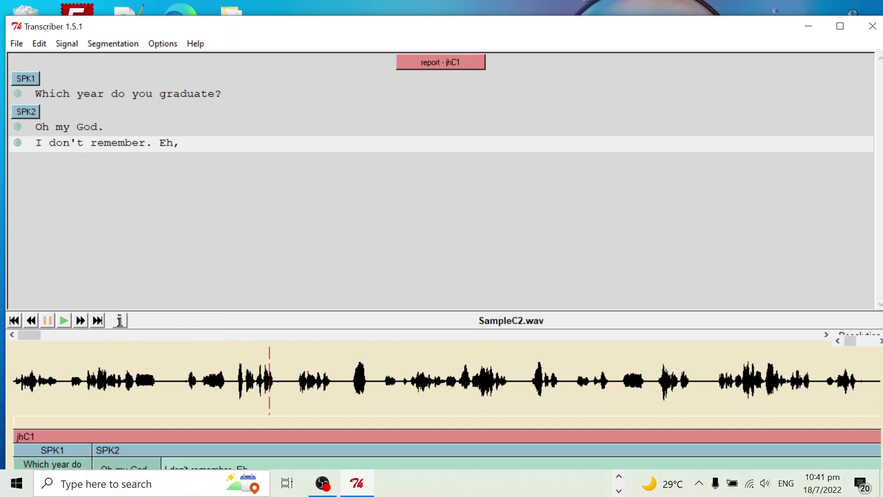
text(twenty thirteen)
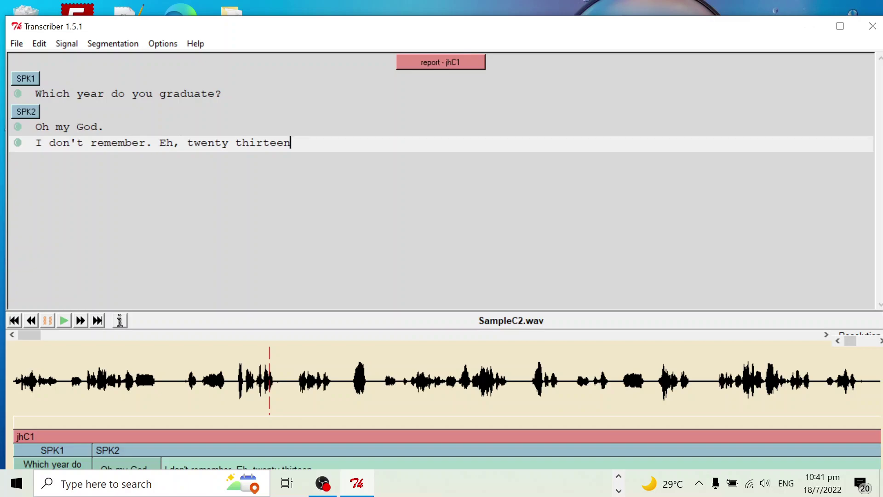
text(.)
text(, I think.)
click(57, 324)
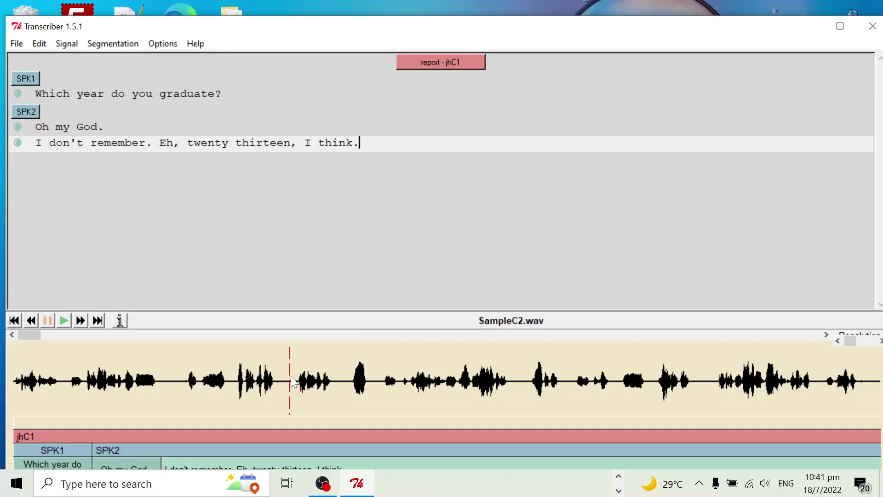
key(Return)
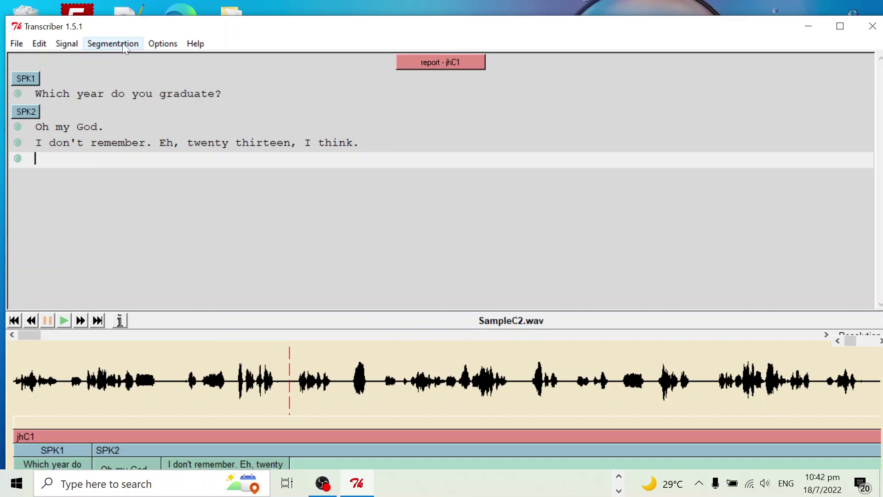
Dismiss the segment boundary error and start a new SPK1 turn with Ctrl+T.
click(64, 321)
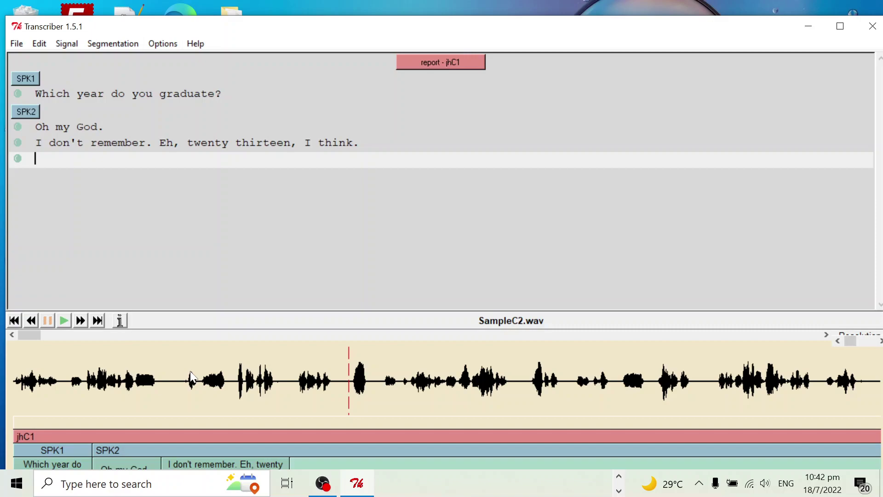
key(Tab)
key(Return)
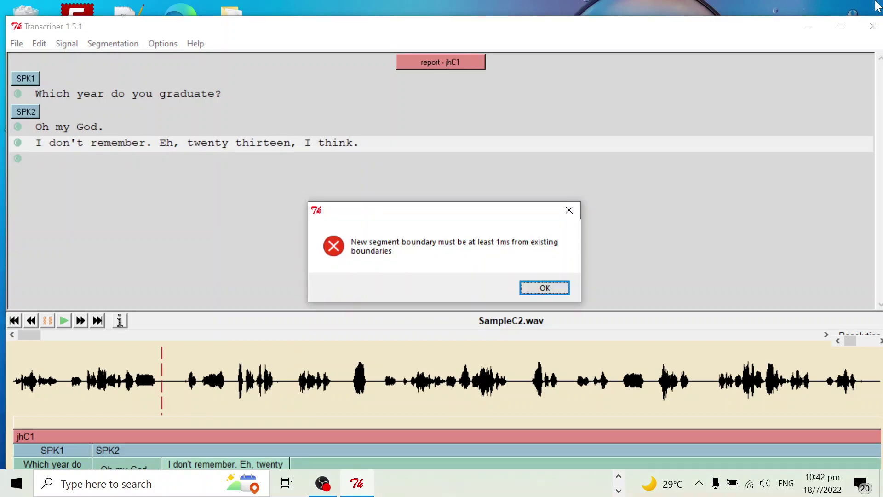
key(Return)
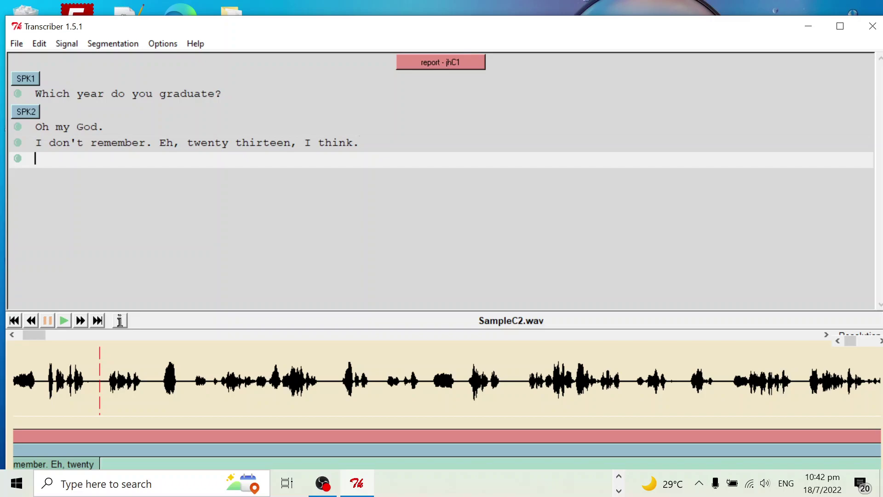
key(ctrl+t)
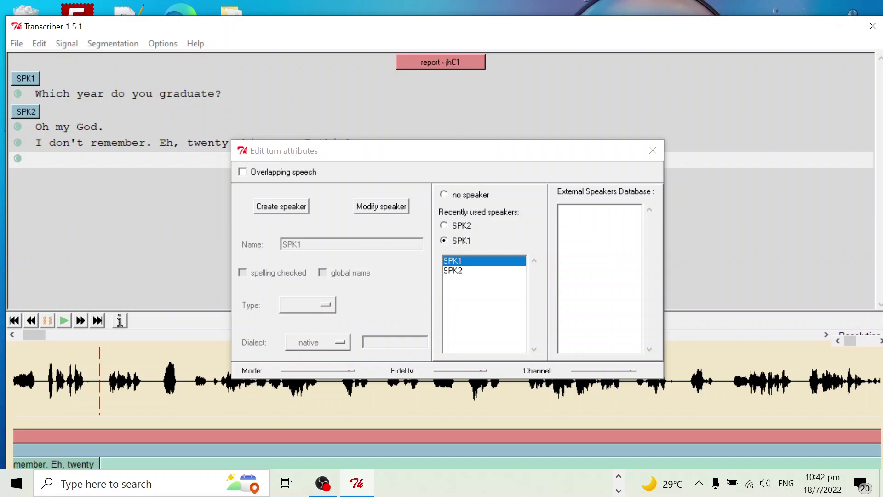
key(Return)
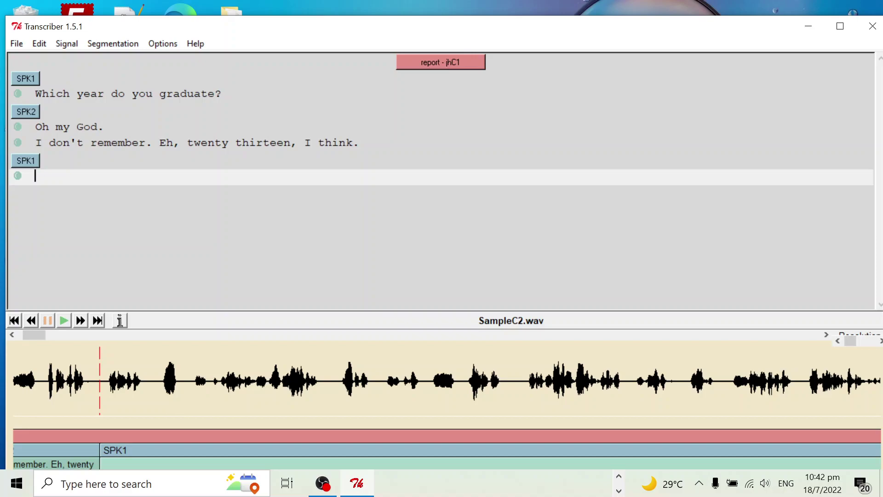
Type 'Twenty thirteen.' for SPK1, check it by playback, and select the next utterance.
text(Twenty thirte)
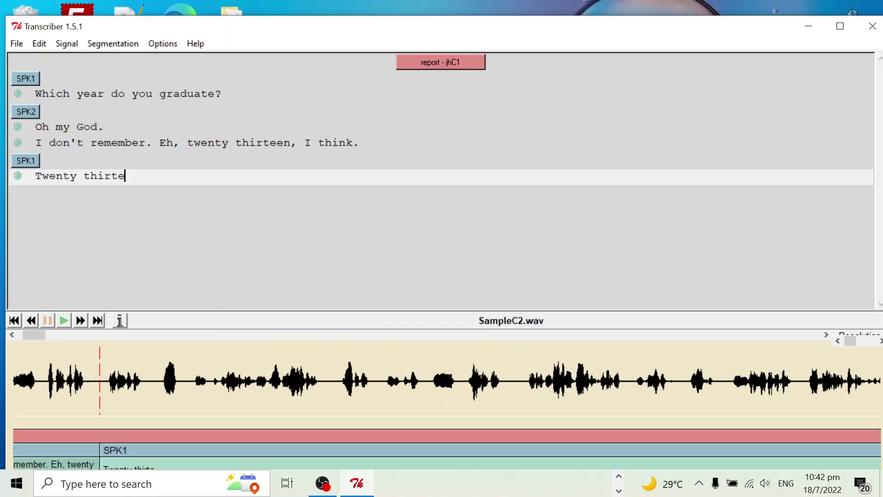
text(en.)
click(64, 321)
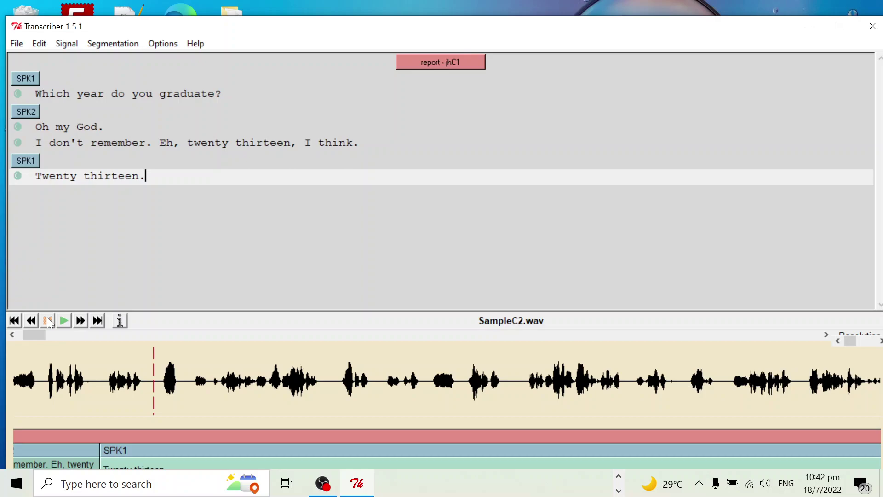
click(48, 320)
drag(151, 376, 183, 377)
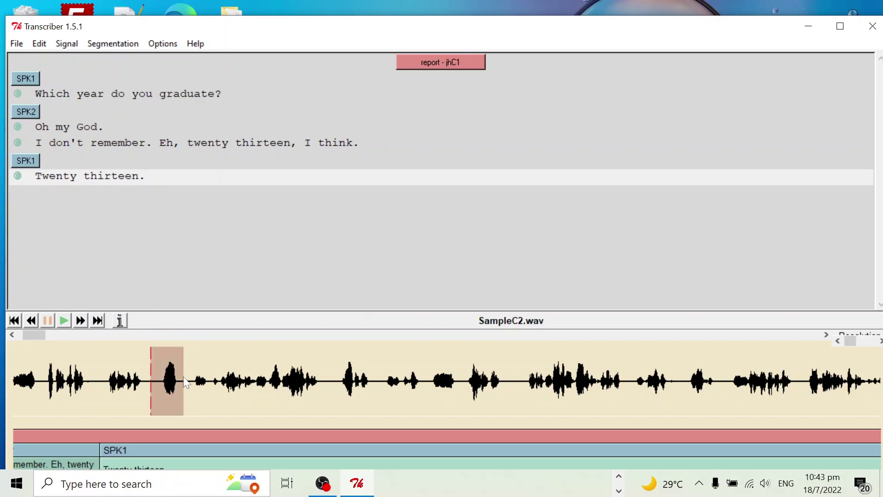
Insert a new SPK2 turn reading 'Yeah.' after SPK1's 'Twenty thirteen.', then return to 'Oh my God.'.
key(Return)
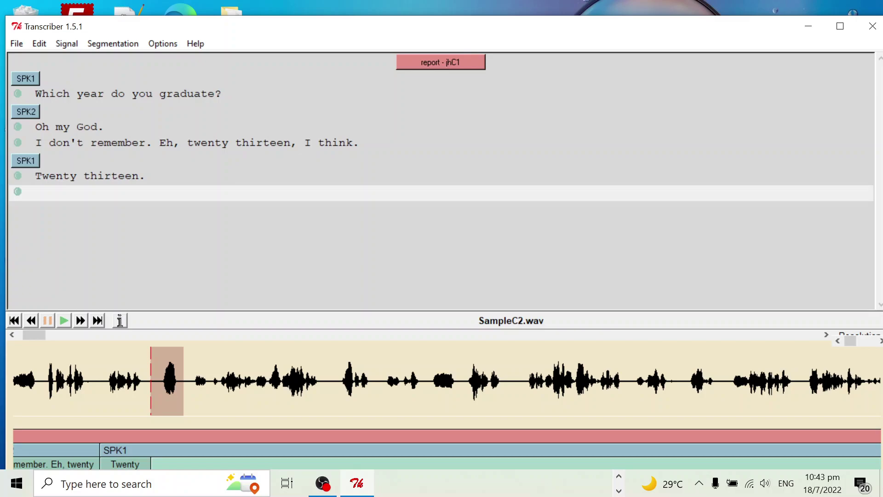
key(ctrl+t)
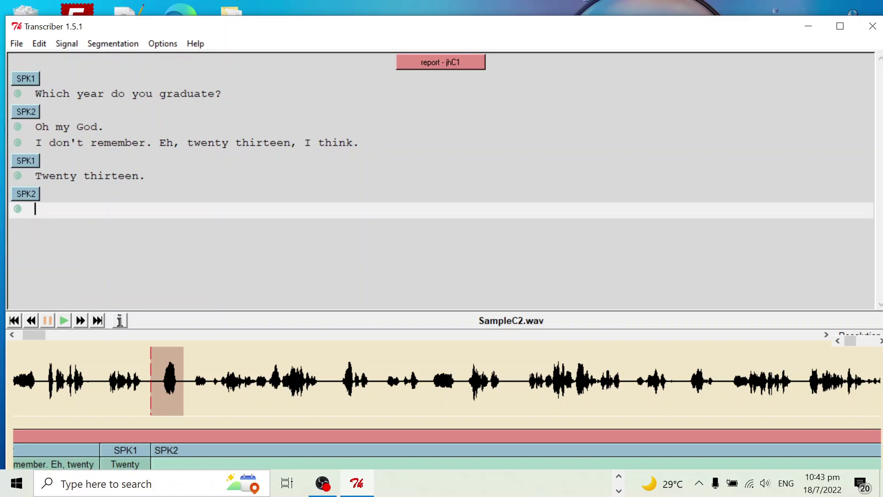
text(Yeah.)
key(Up)
key(Up)
key(Up)
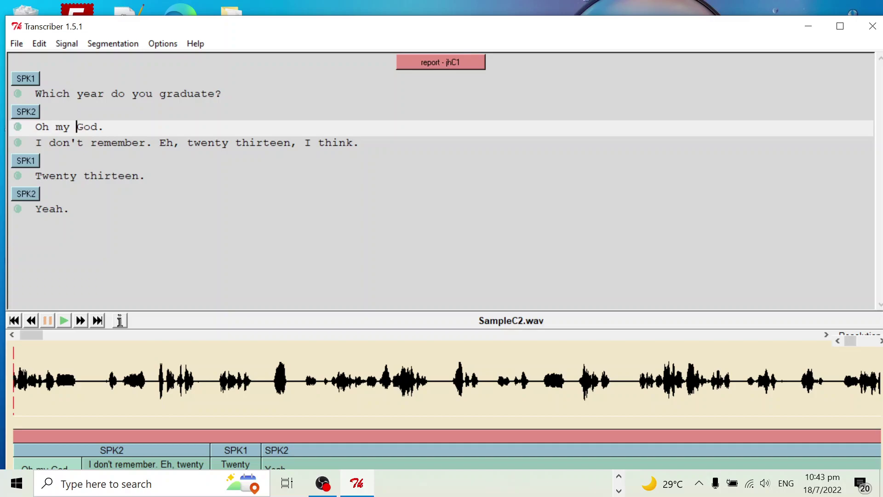
Step through the SPK2 lines and maximize the Transcriber window to full screen.
click(90, 142)
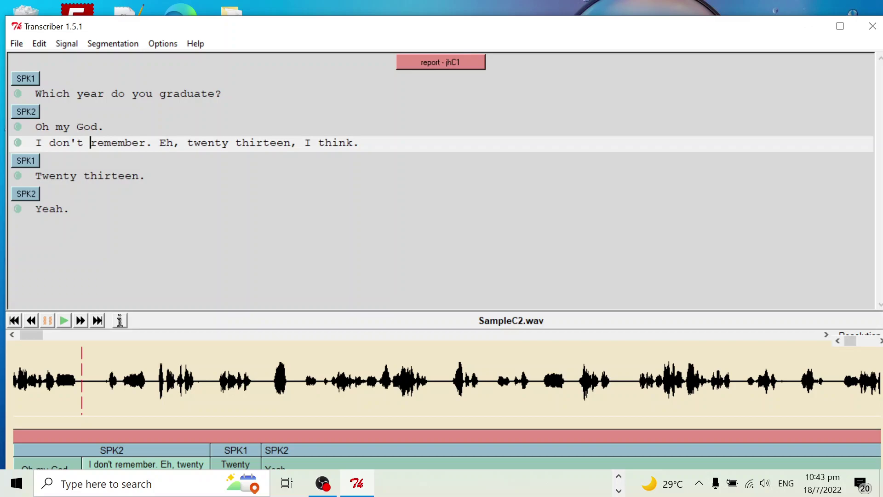
key(Up)
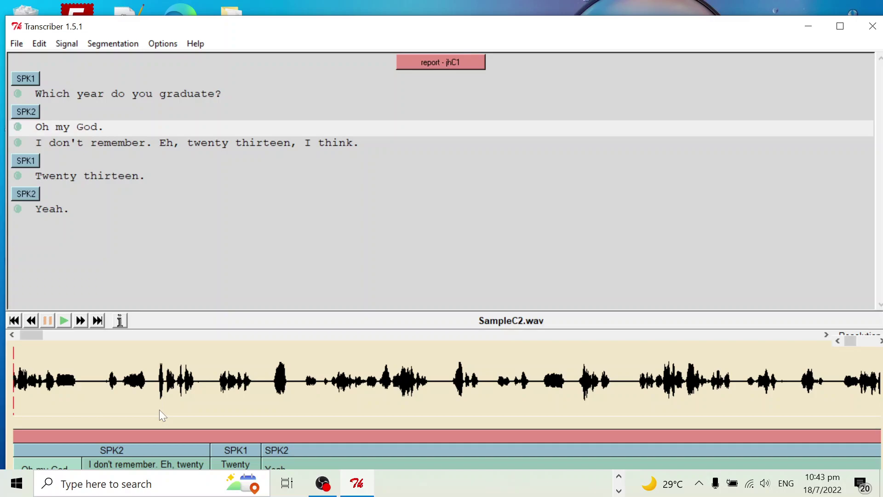
key(super+Up)
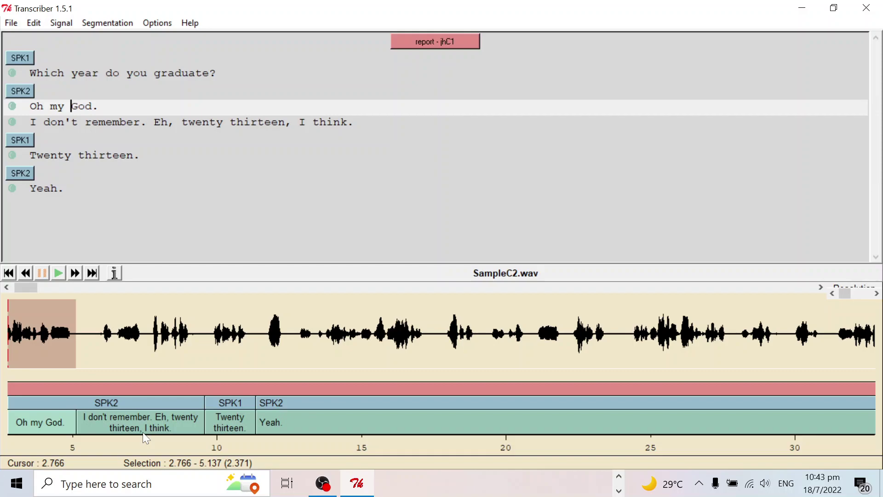
Delete the breakpoint to join 'Oh my God.' and 'I don't remember…' into one SPK2 segment.
click(143, 432)
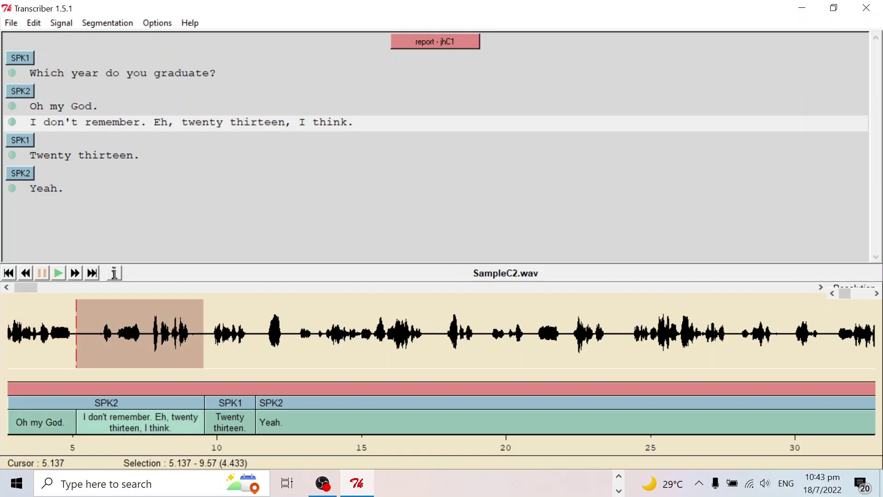
click(102, 24)
mouse_move(105, 37)
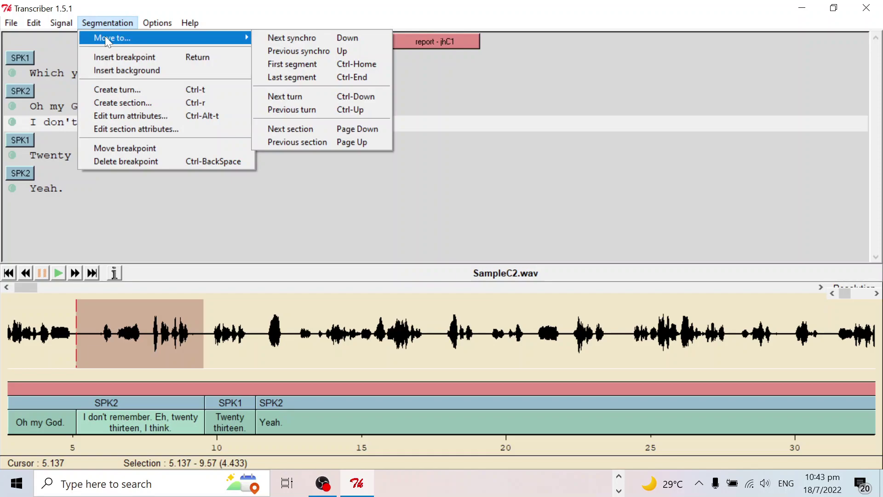
click(103, 161)
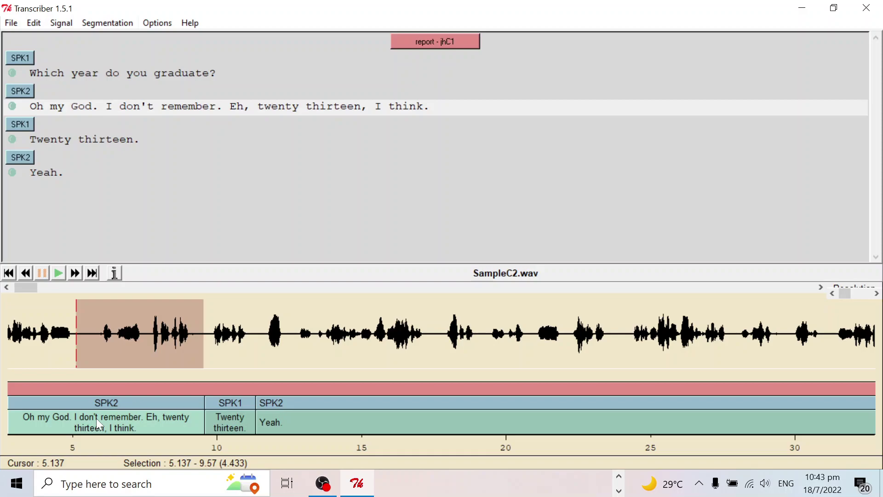
click(96, 418)
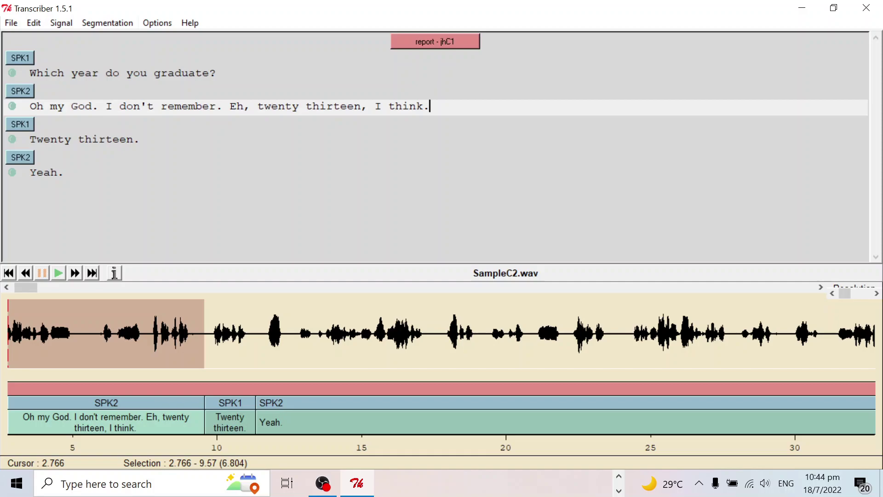
Save the transcription under the new file name SampleC2b.trs.
key(ctrl+s)
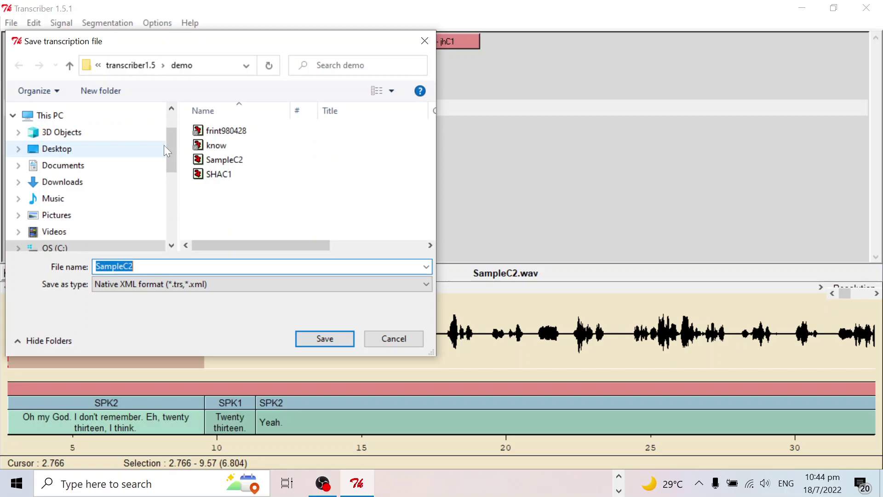
key(End)
text(b)
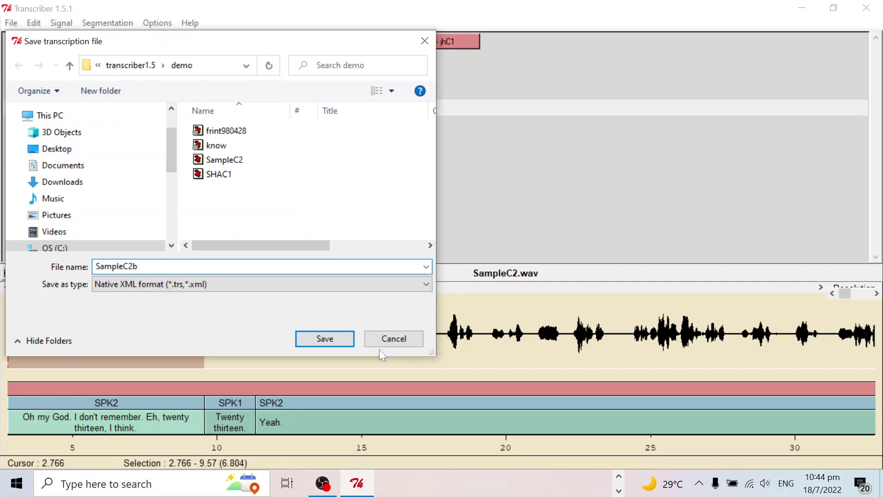
key(Return)
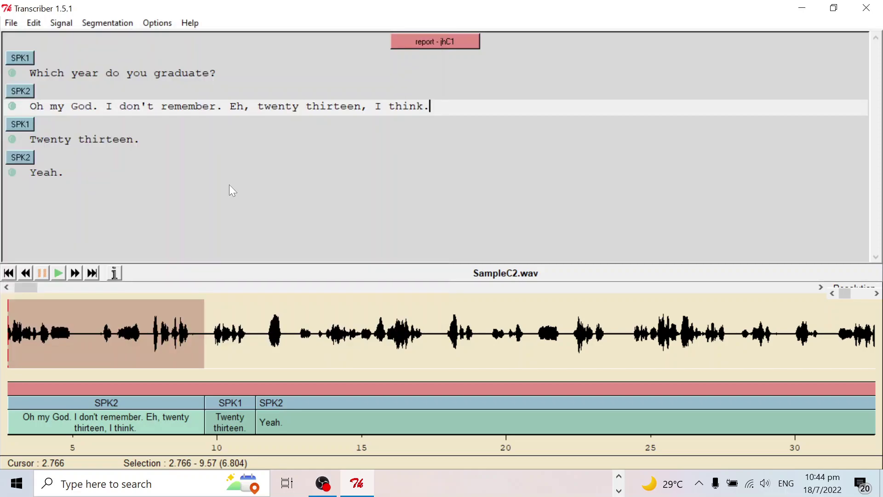